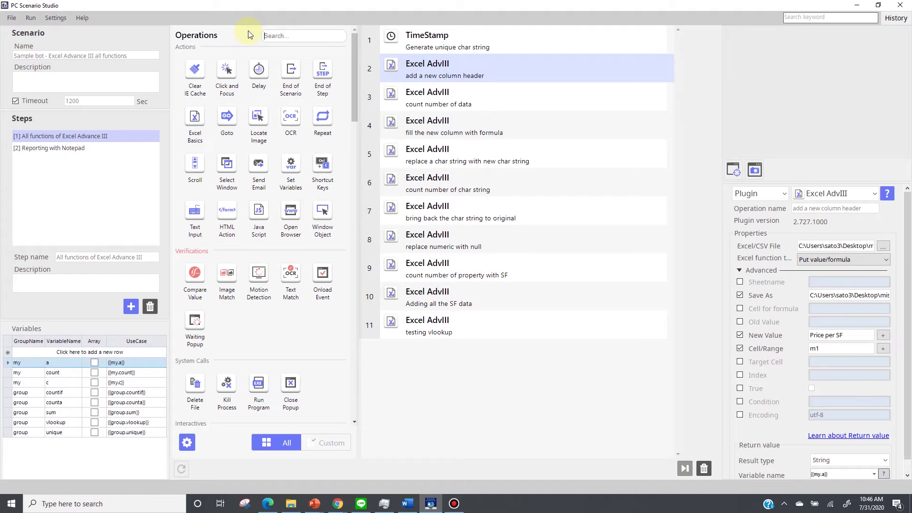
Search the operations list for "exc" to look over the Excel operations, and clear the search.
text(ex)
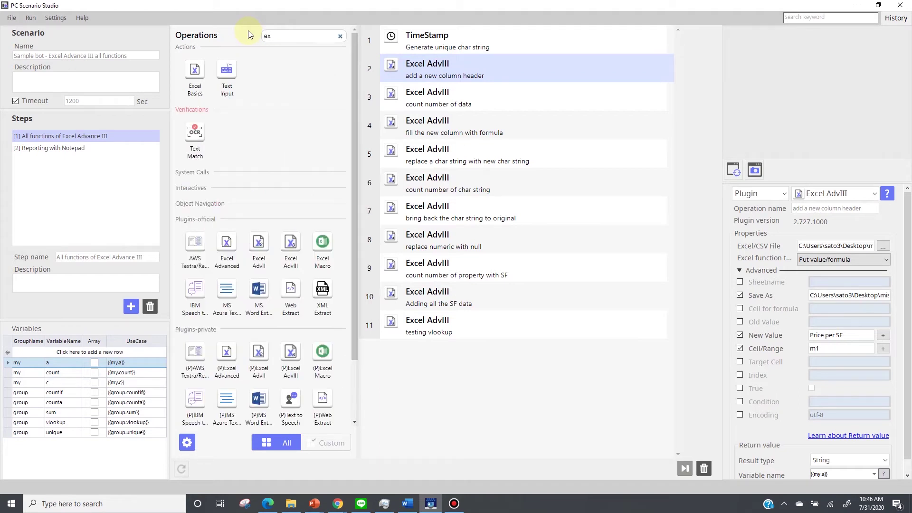
text(c)
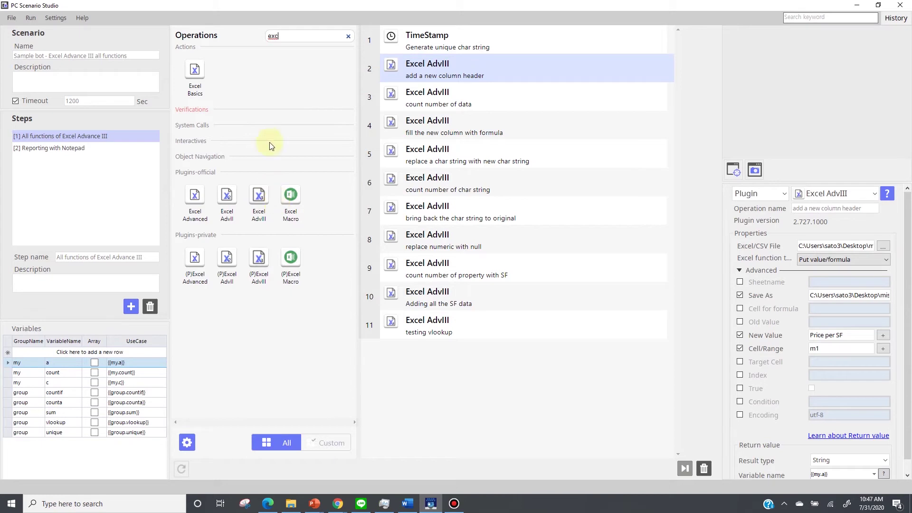
double_click(291, 35)
key(BackSpace)
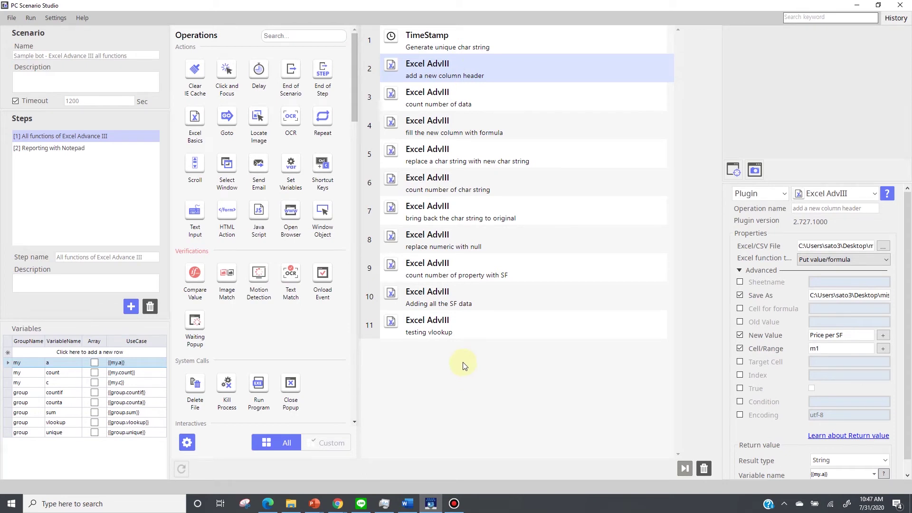
Switch to Chrome to view the ARGOS LABS Sample Bot Warehouse page, and return to PC Scenario Studio.
mouse_move(337, 504)
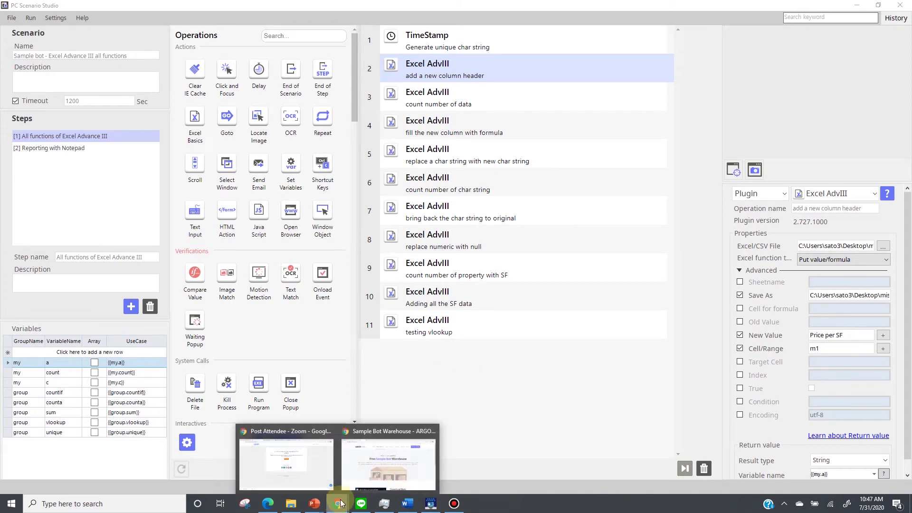
click(368, 475)
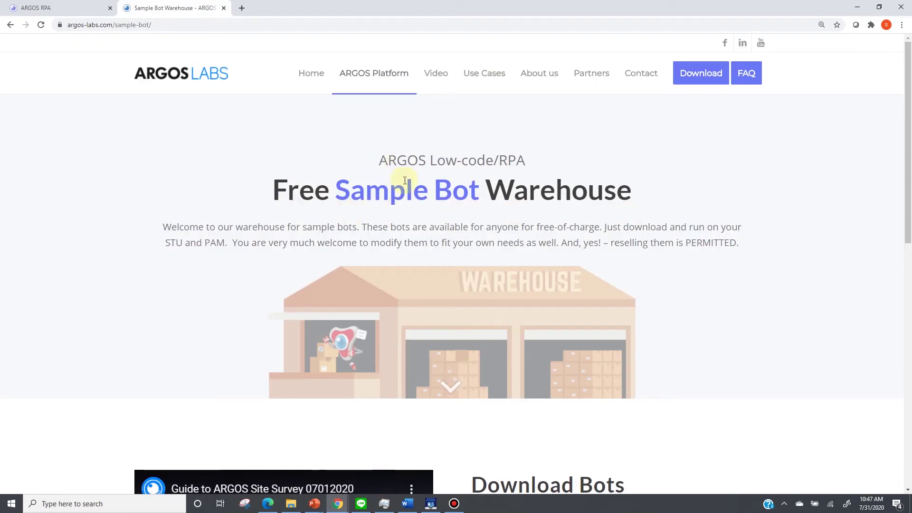
mouse_move(372, 77)
click(432, 505)
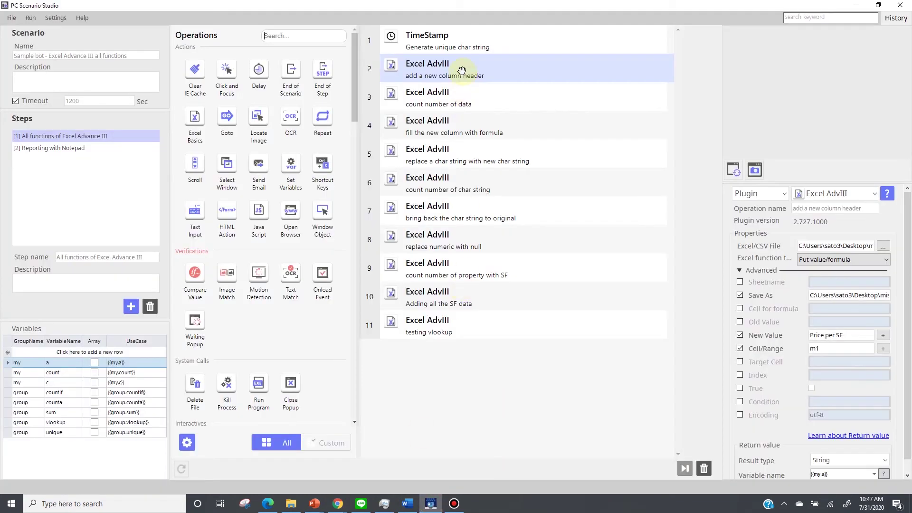
Review the Excel AdvIII function types, read the operations and parameters table on the plugin's help page, and return to PC Scenario Studio.
click(882, 260)
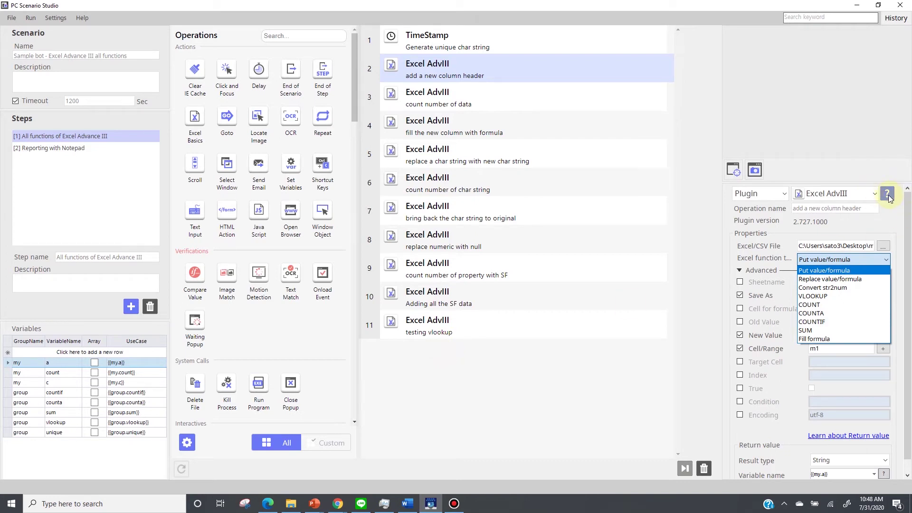
click(879, 170)
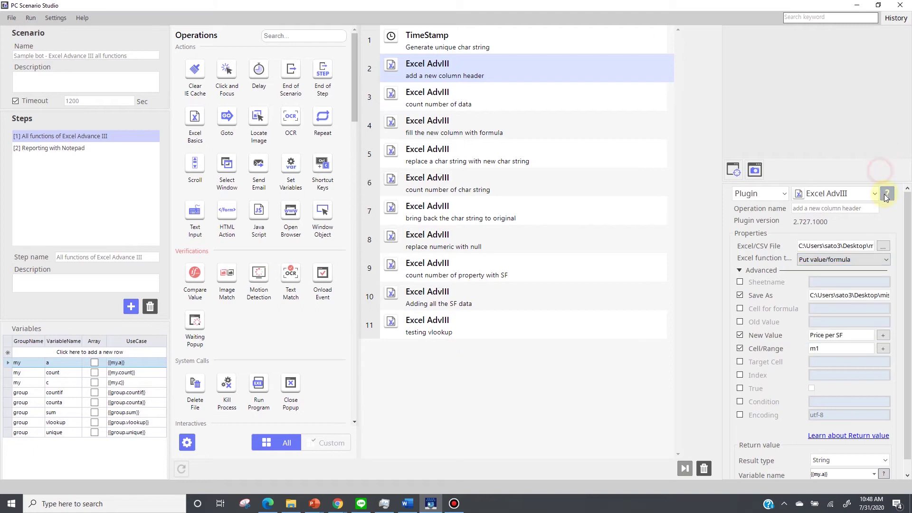
click(886, 196)
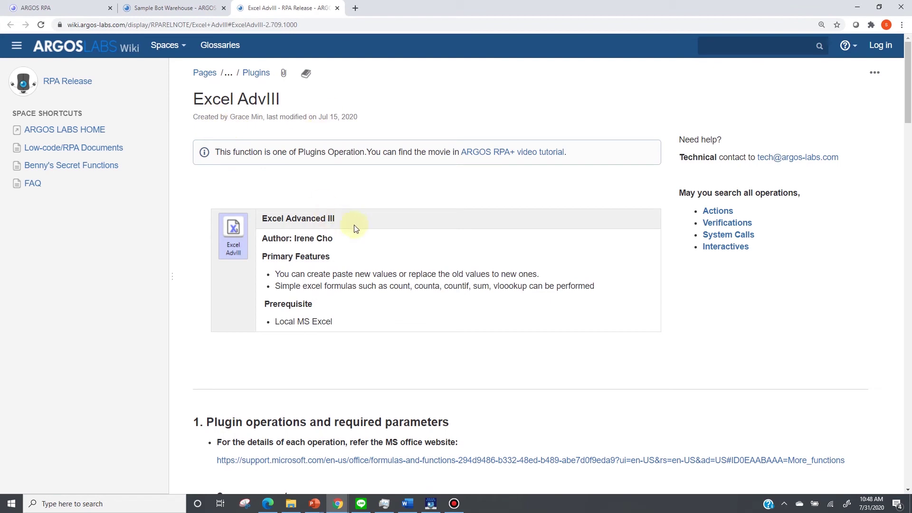
scroll(378, 252, down, 3)
scroll(379, 244, down, 6)
scroll(391, 428, down, 3)
scroll(403, 422, up, 2)
scroll(403, 422, up, 1)
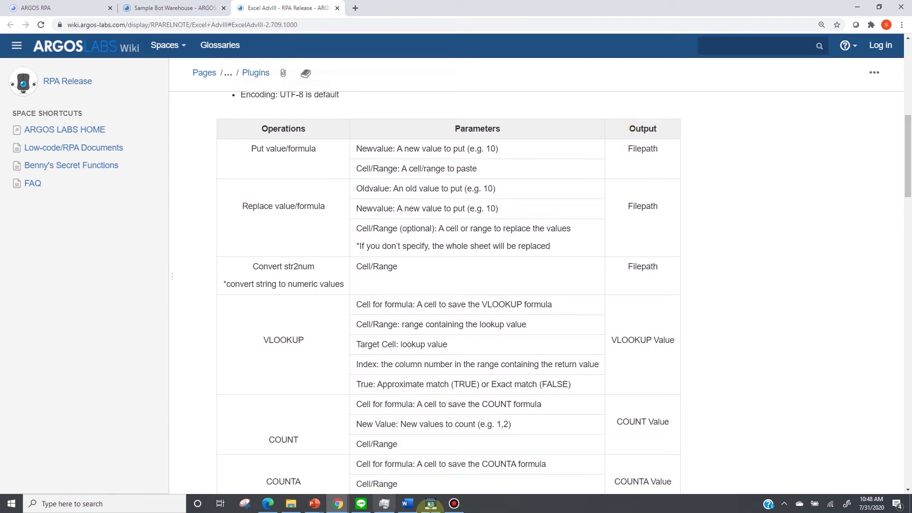
click(433, 505)
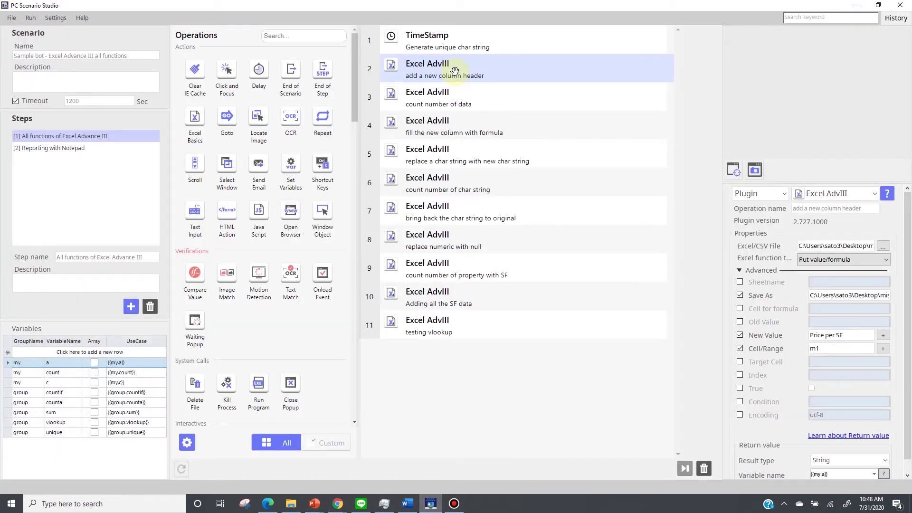
View the TimeStamp operation's settings, and examine Sacramentorealestatetransactions.csv from the misc csv folder through to its last rows before closing it.
click(468, 45)
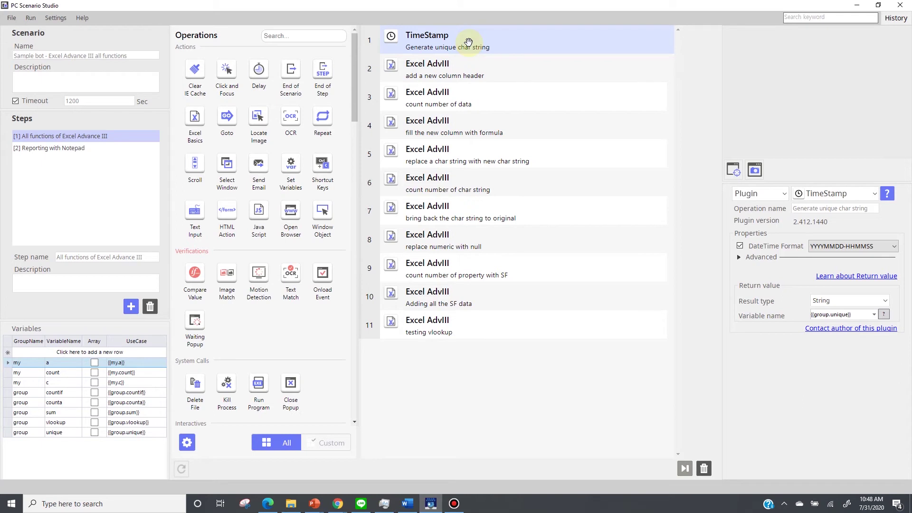
click(285, 507)
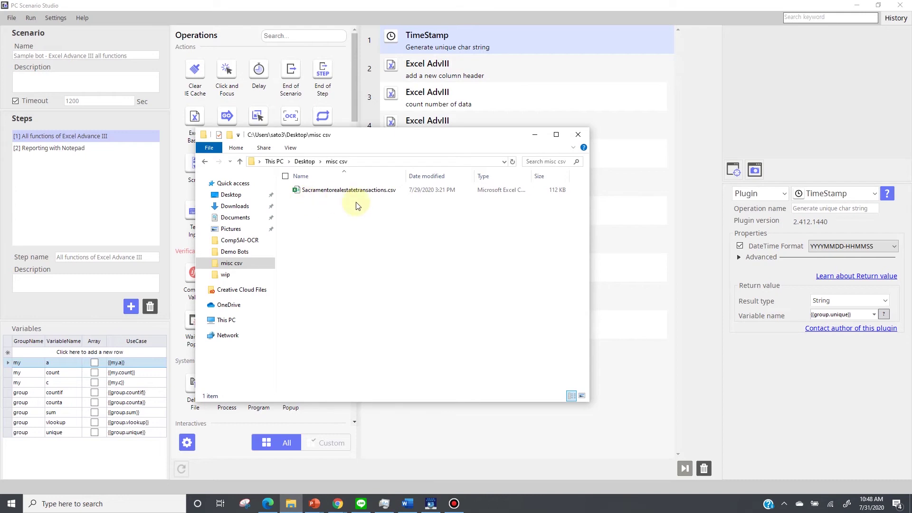
click(350, 190)
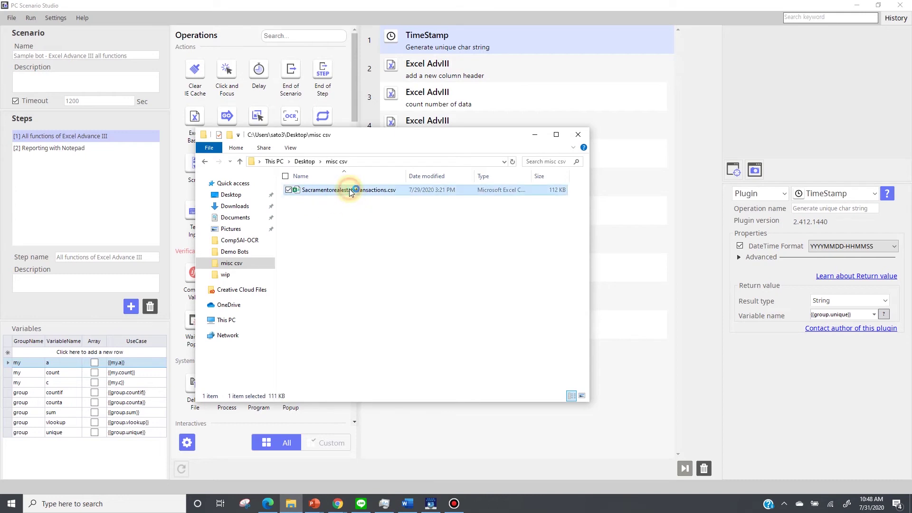
double_click(349, 189)
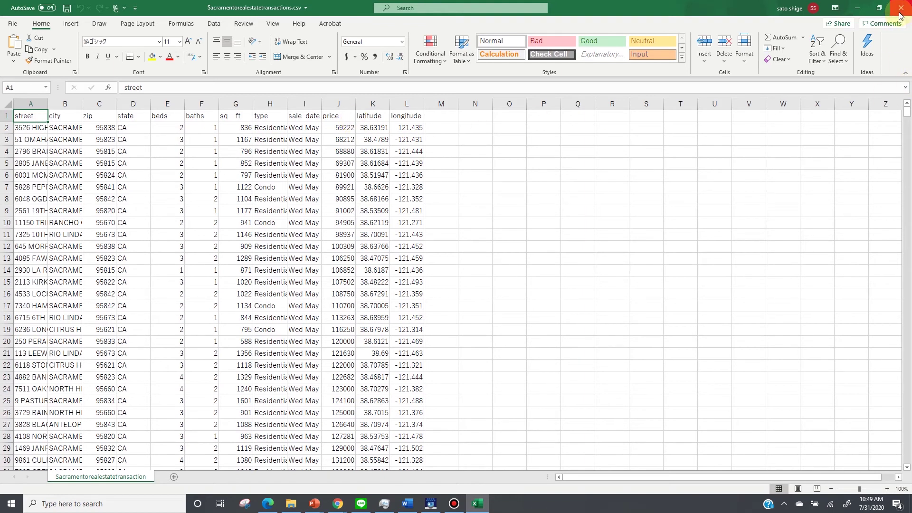
drag(908, 116, 904, 478)
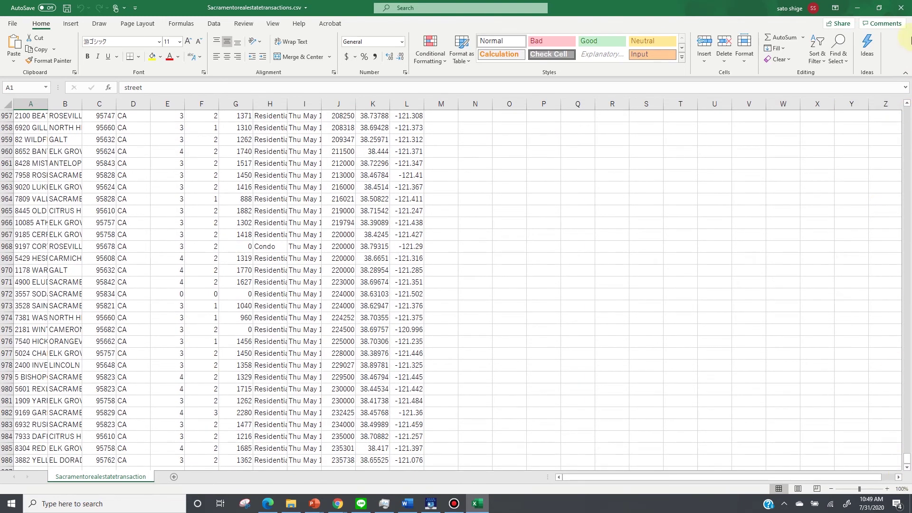
click(900, 10)
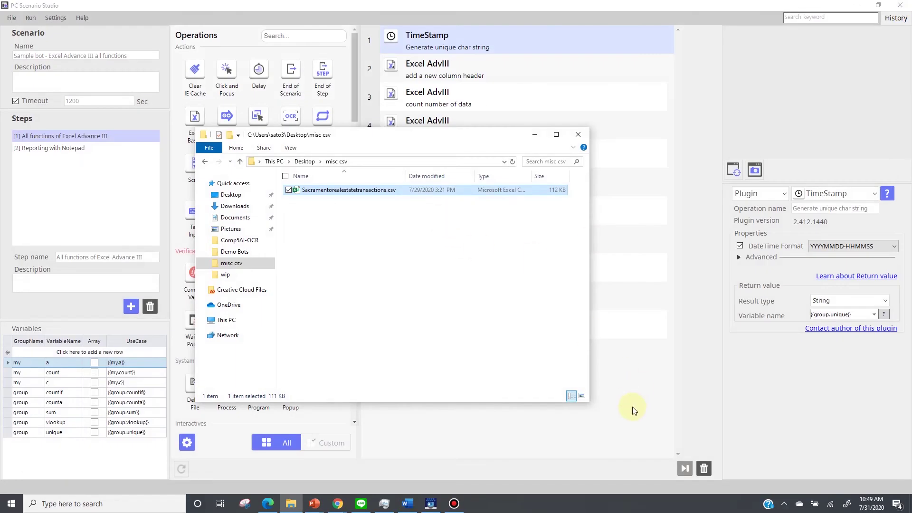
click(630, 410)
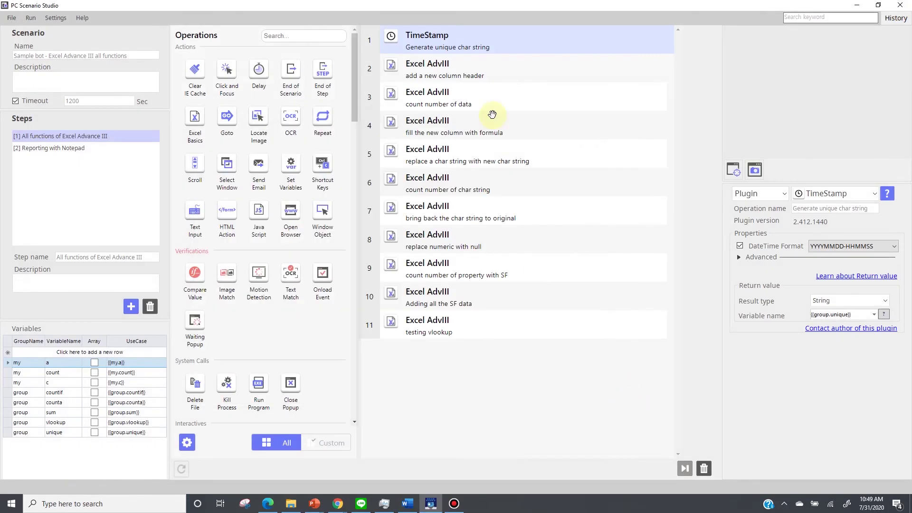
Examine the Save As path, New Value, Cell/Range and return variable of the "add a new column header" operation.
click(496, 71)
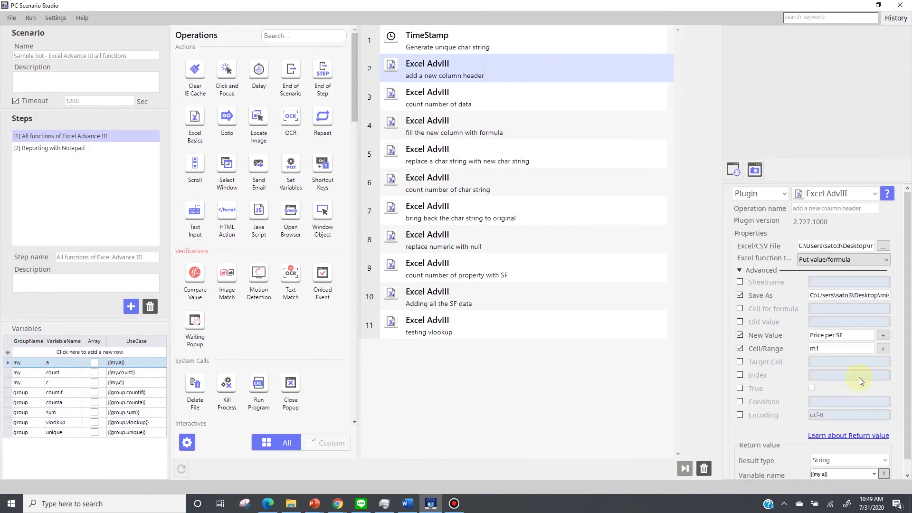
triple_click(826, 293)
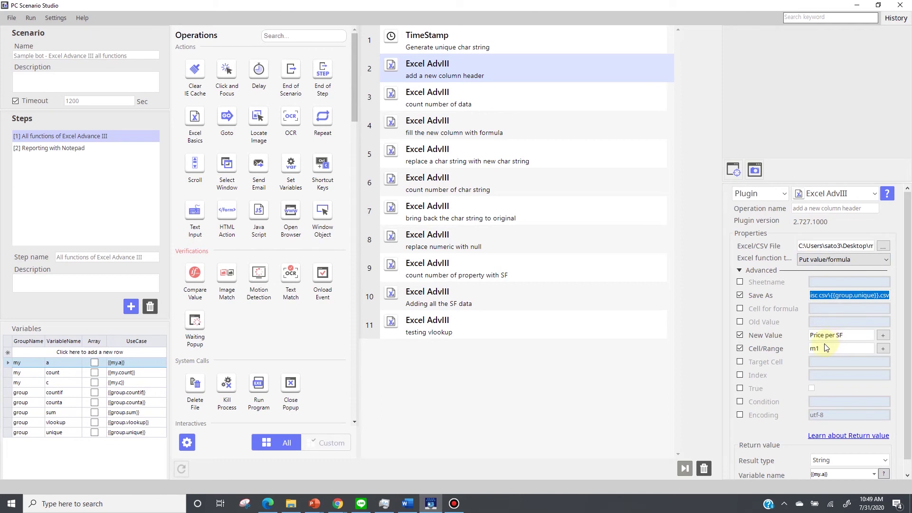
click(846, 334)
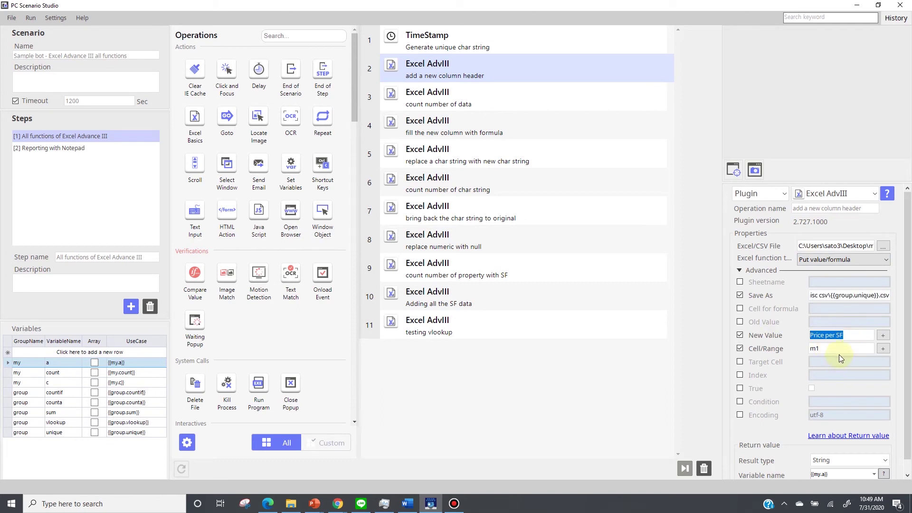
click(825, 350)
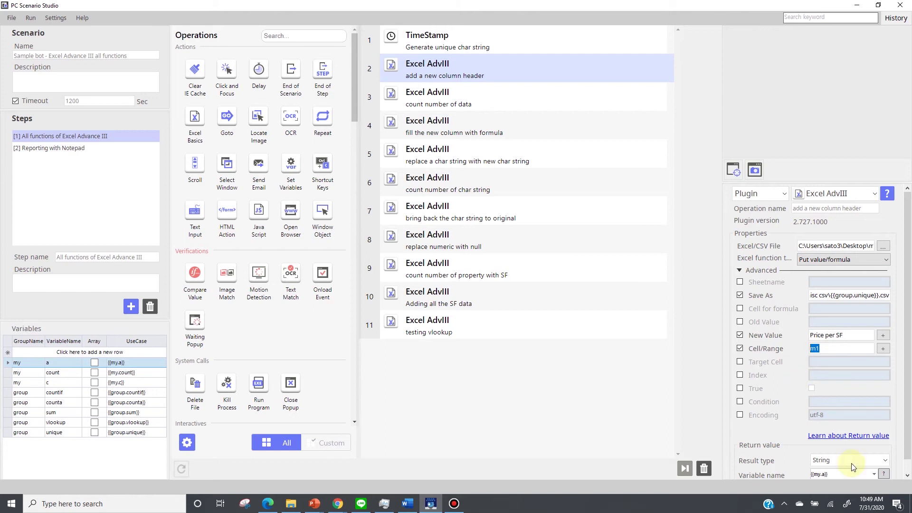
click(854, 475)
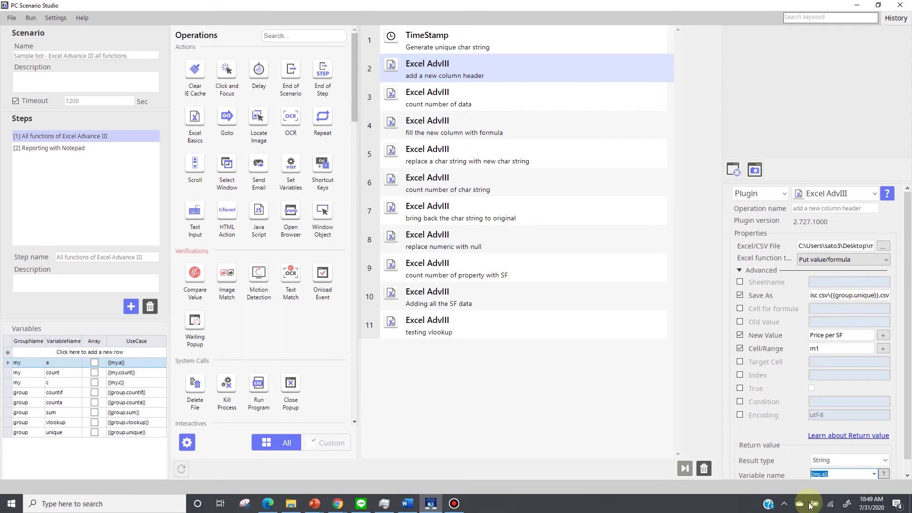
click(842, 476)
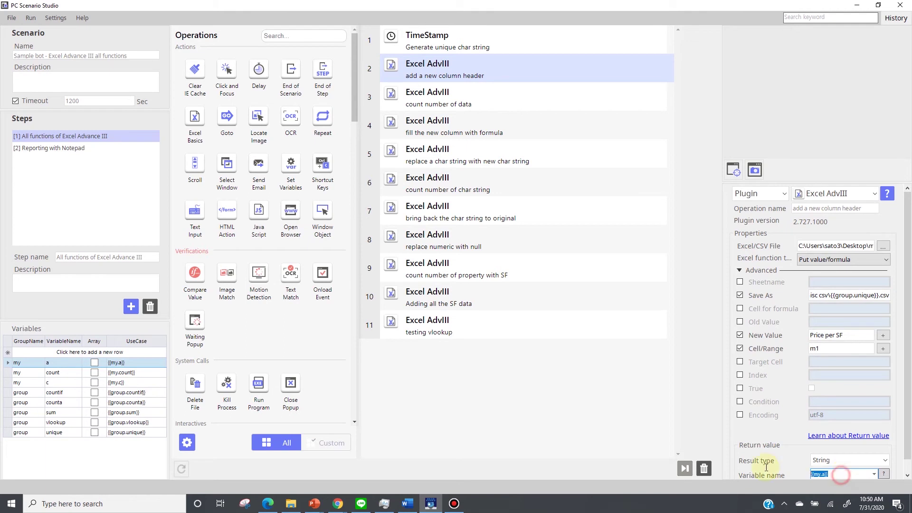
Examine the function and return variable of "count number of data", comparing it with the formula-fill and column-header operations.
click(507, 98)
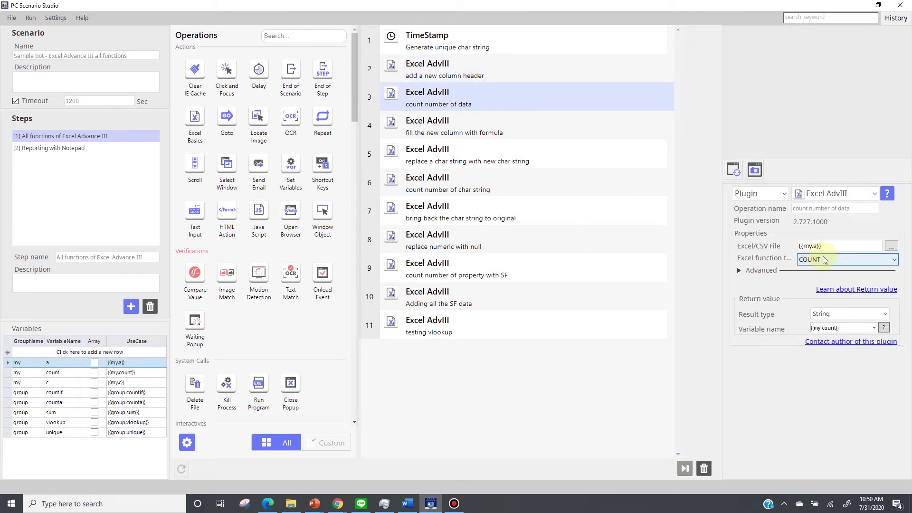
click(851, 328)
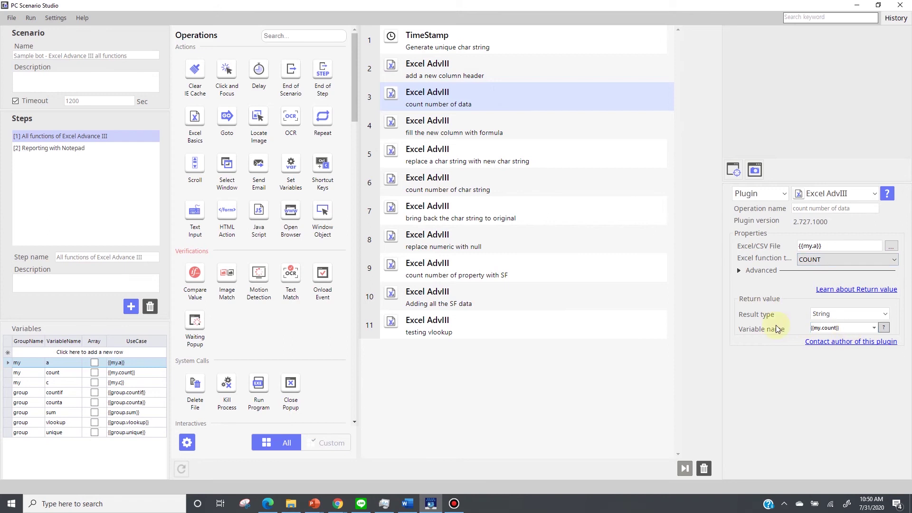
click(530, 126)
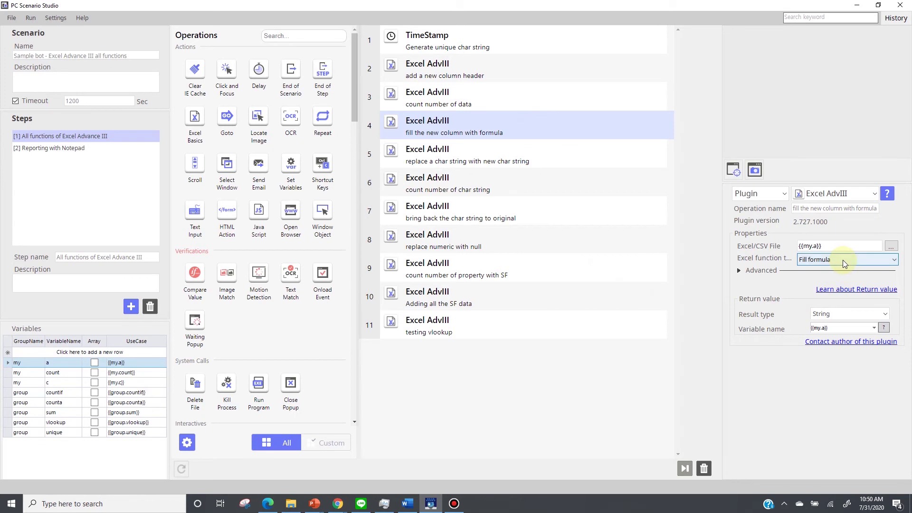
click(555, 102)
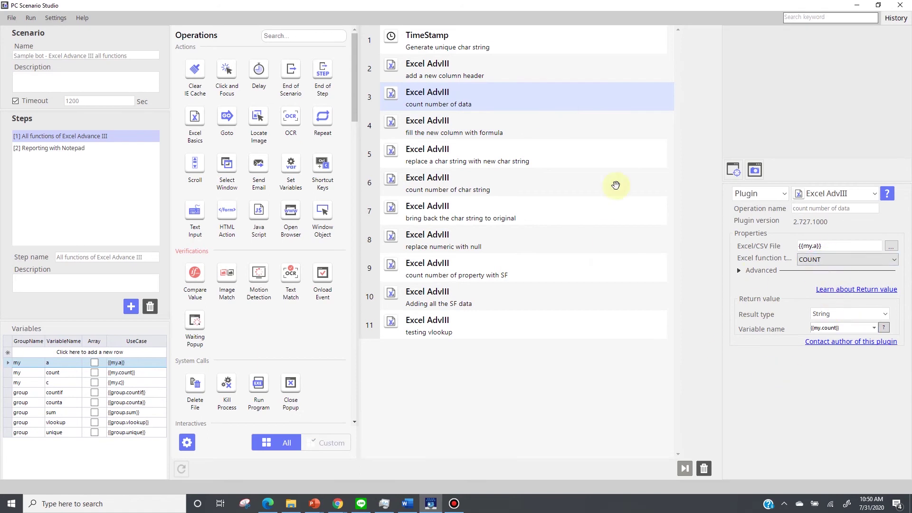
click(480, 73)
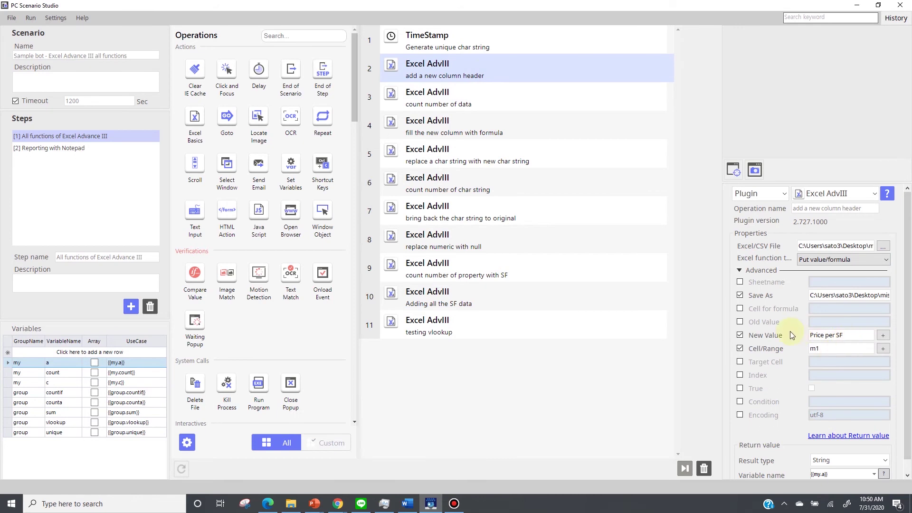
Examine the advanced New Value formula and Cell/Range of the "fill the new column with formula" operation.
click(487, 124)
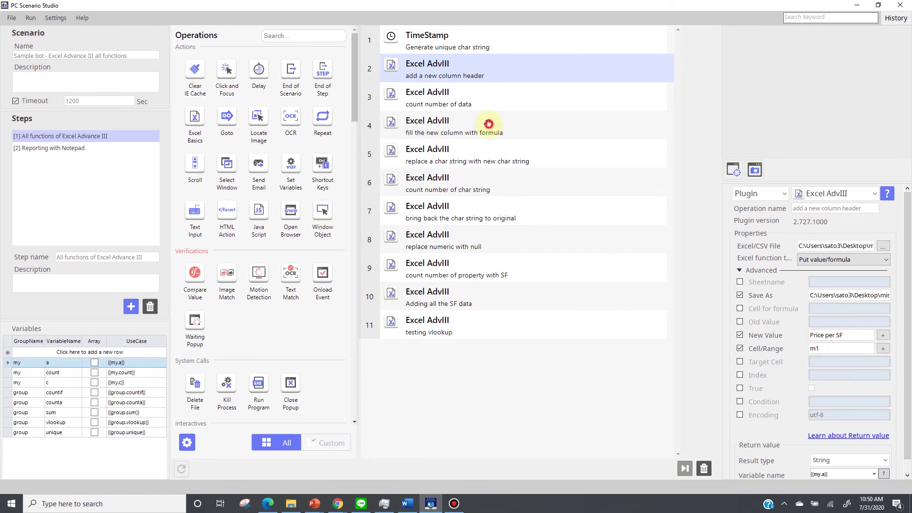
click(740, 271)
click(838, 336)
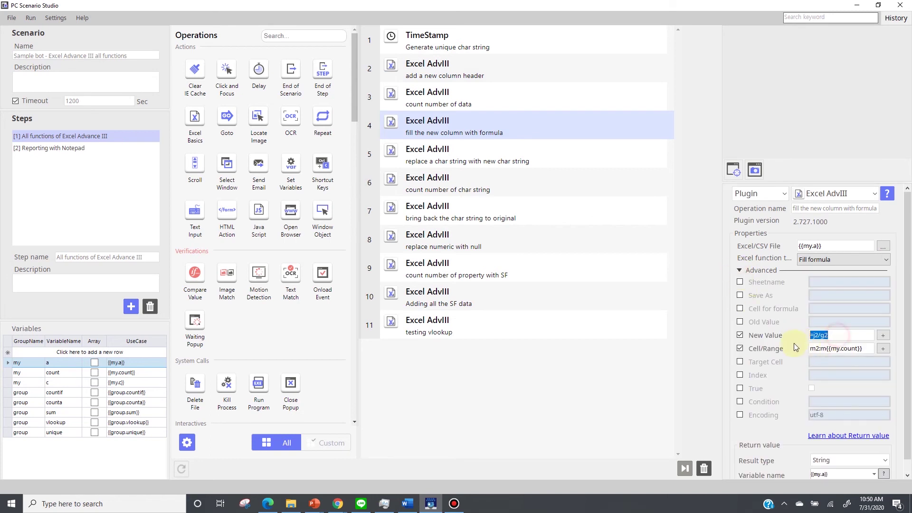
click(860, 348)
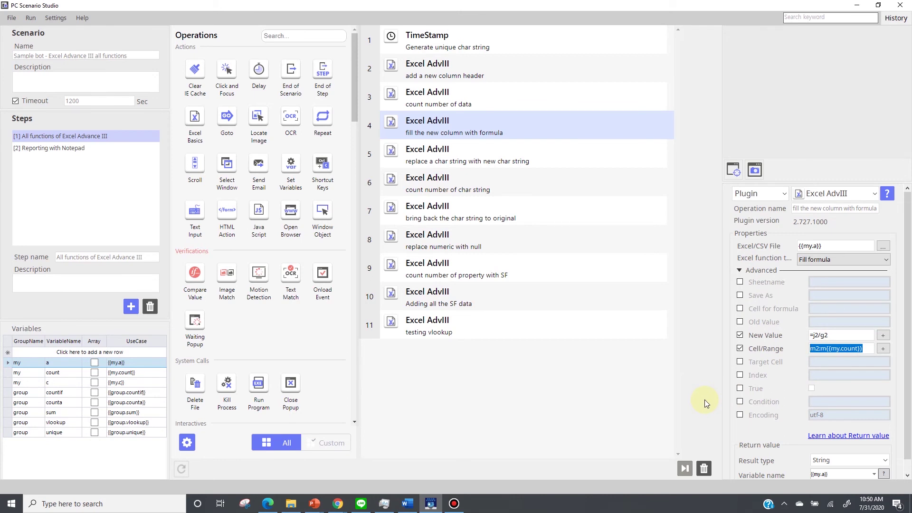
Examine the advanced settings of "replace a char string with new char string" and the properties of "count number of char string".
click(488, 157)
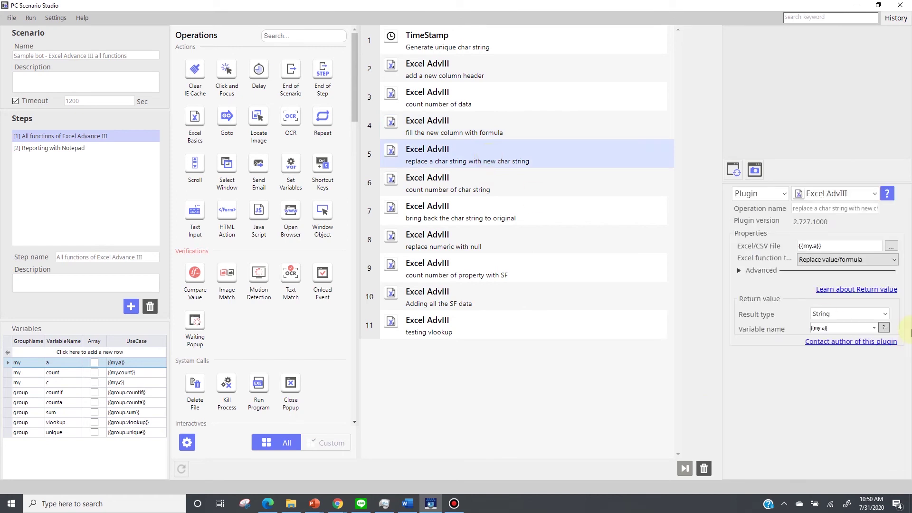
click(739, 271)
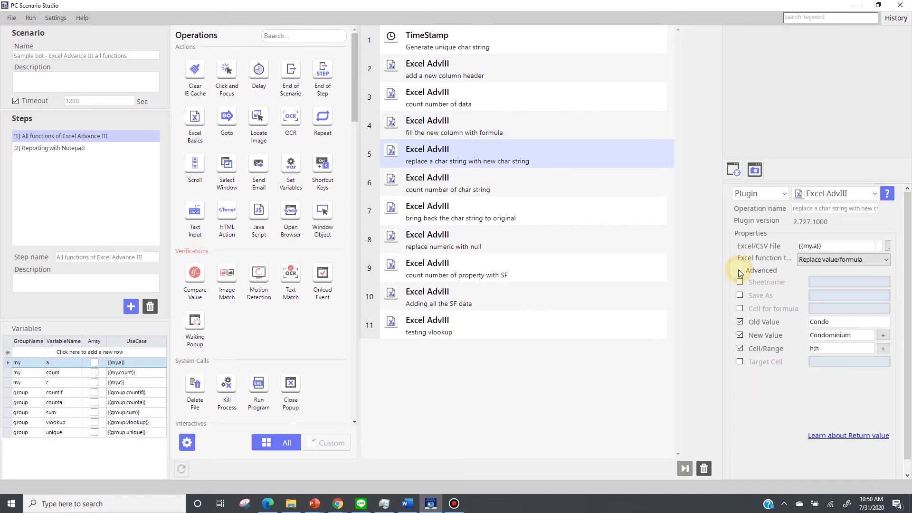
click(511, 182)
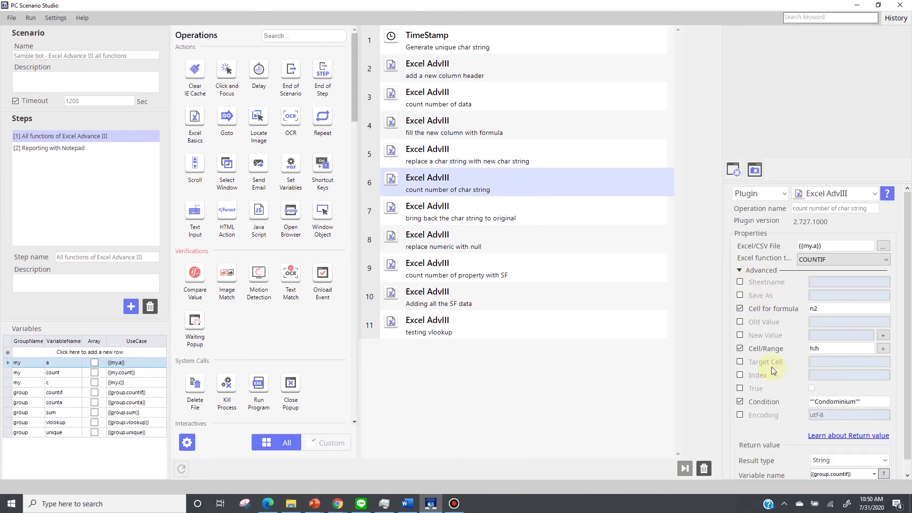
Examine the quoted Condition value of the "count number of char string" operation.
click(867, 403)
key(ctrl+a)
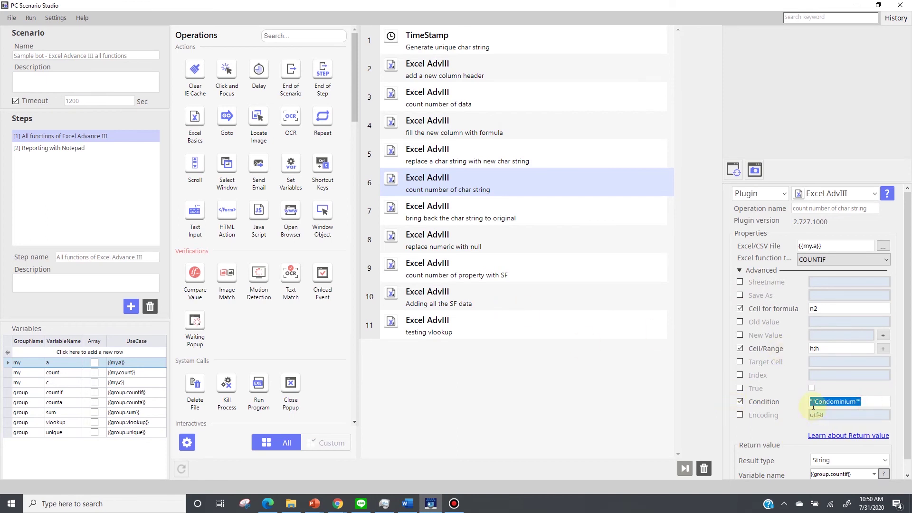
click(873, 404)
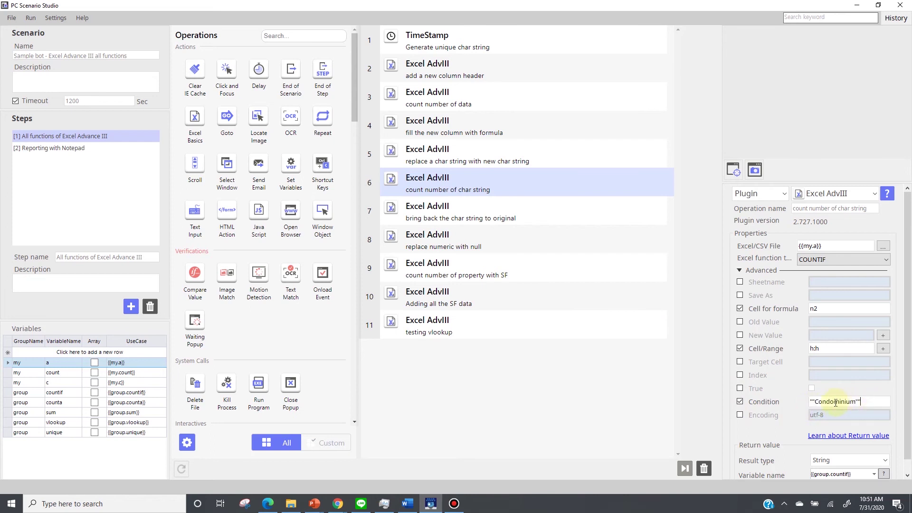
key(ctrl+a)
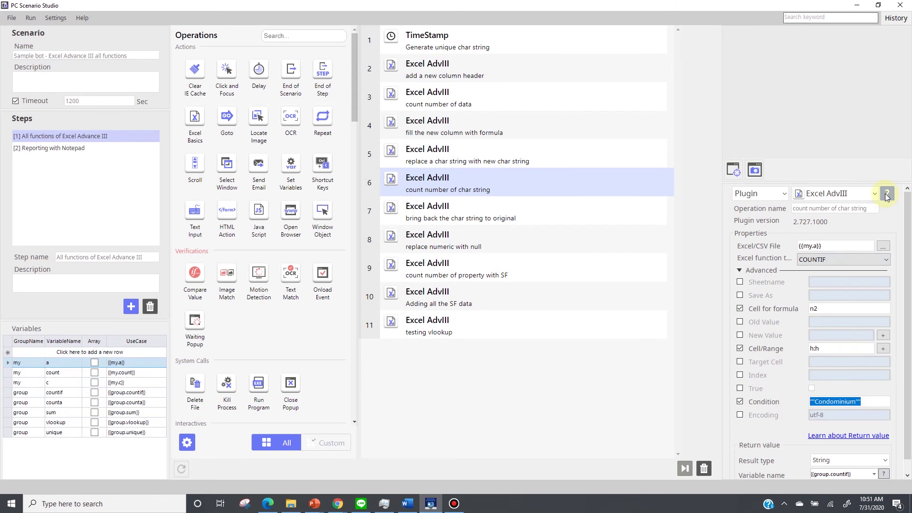
Examine the advanced Old Value and New Value of the "bring back the char string to original" operation.
click(505, 214)
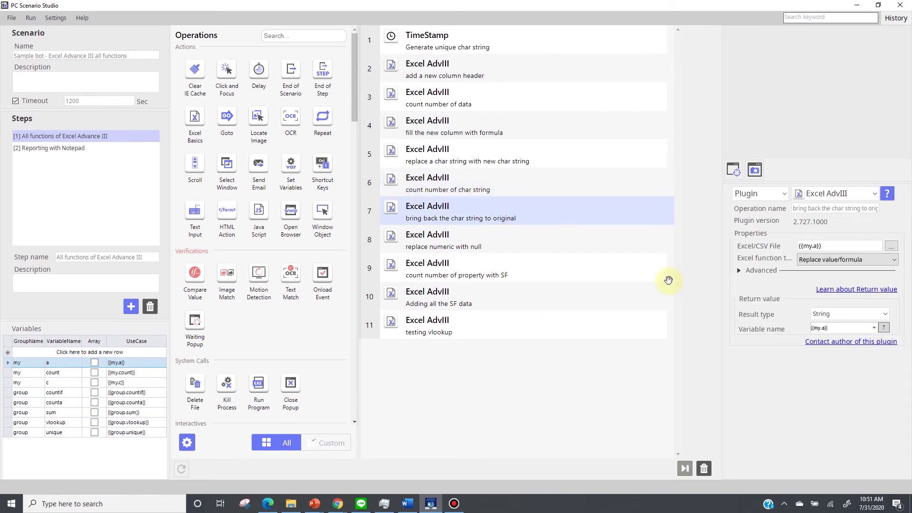
click(739, 271)
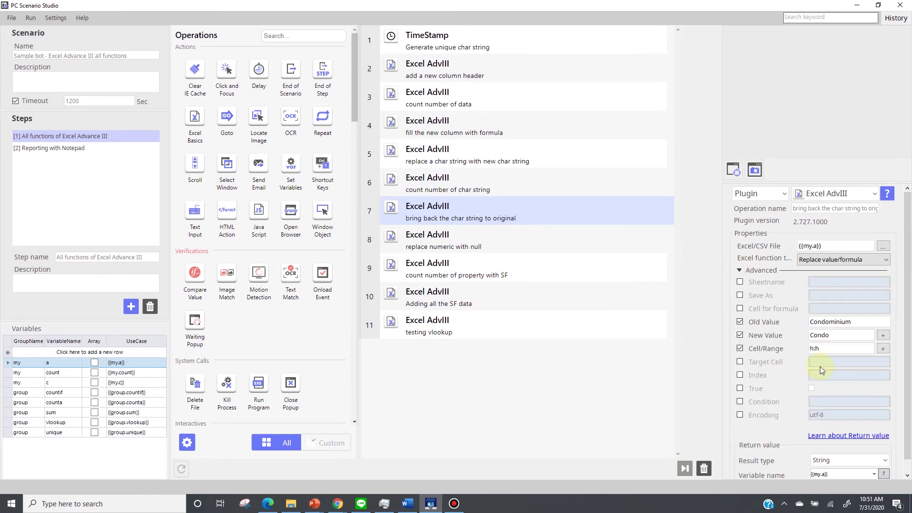
double_click(855, 321)
click(832, 336)
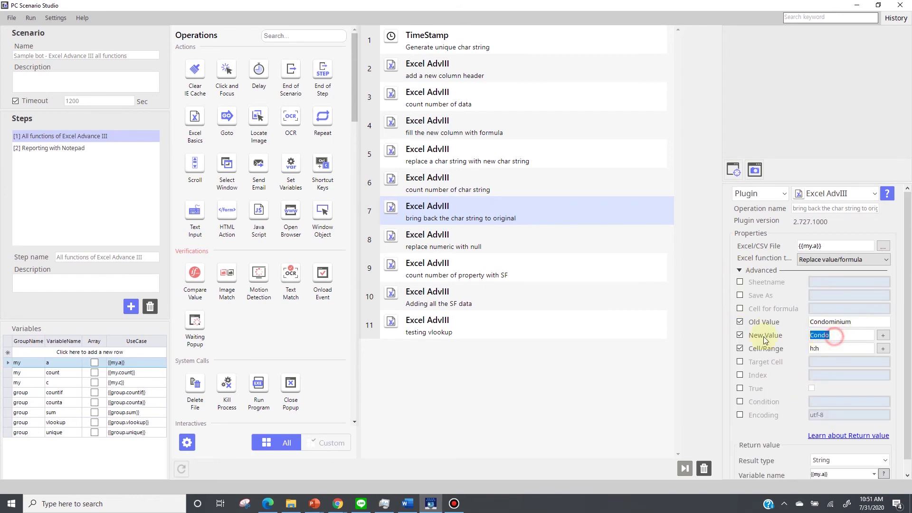
Examine the advanced Old Value, New Value and Cell/Range of the "replace numeric with null" operation.
click(516, 242)
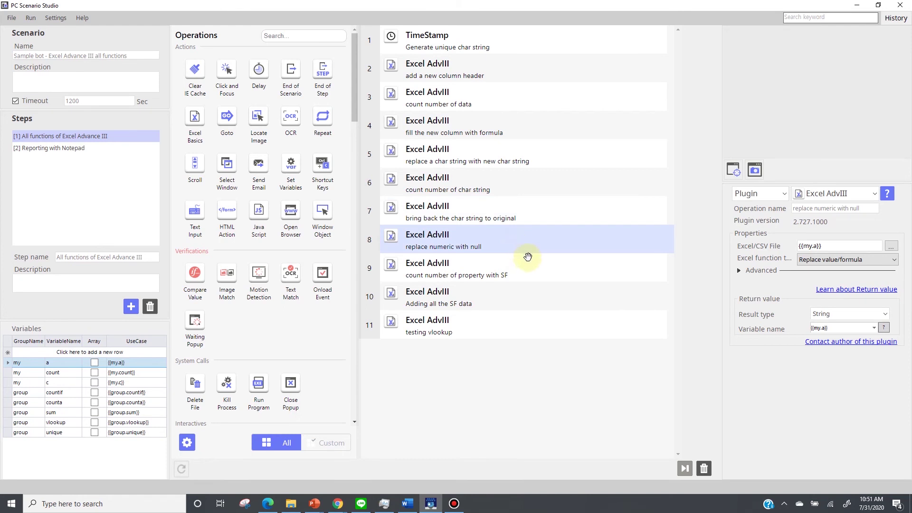
click(739, 271)
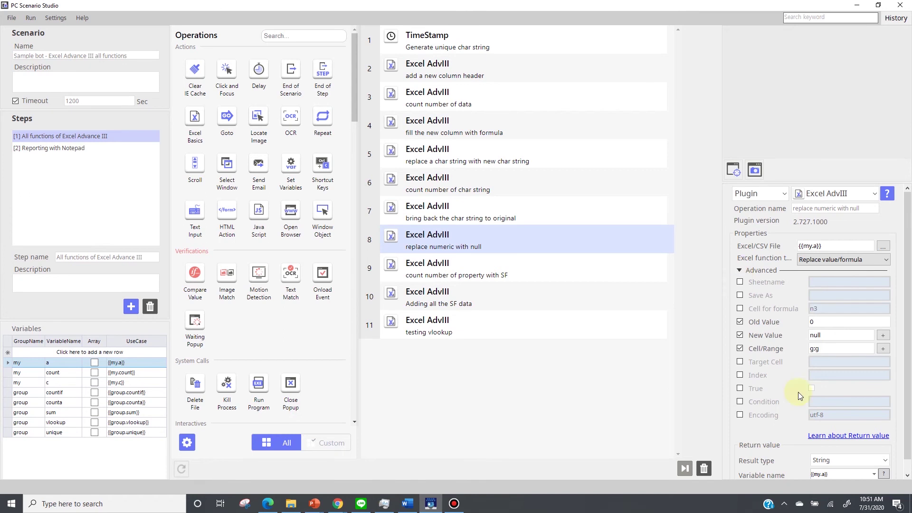
double_click(818, 322)
double_click(827, 335)
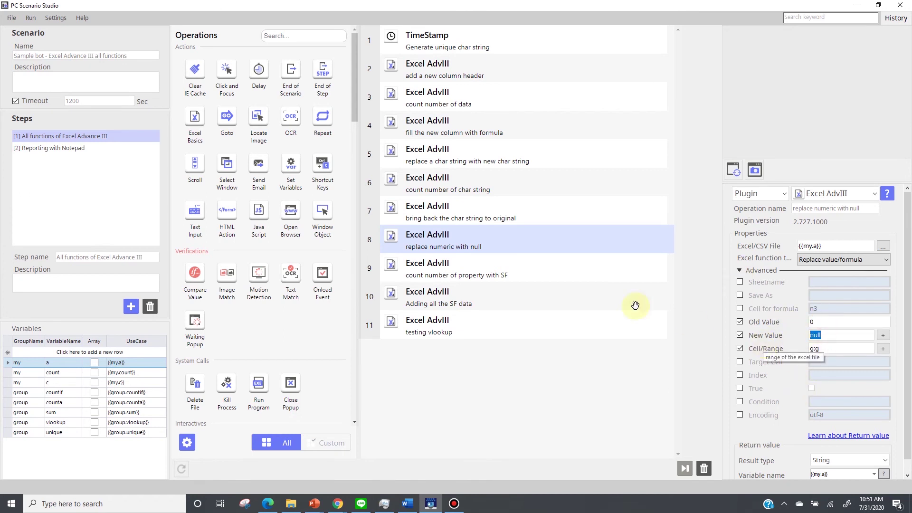
Examine the Excel function and advanced settings of the "count number of property with SF" operation.
click(510, 272)
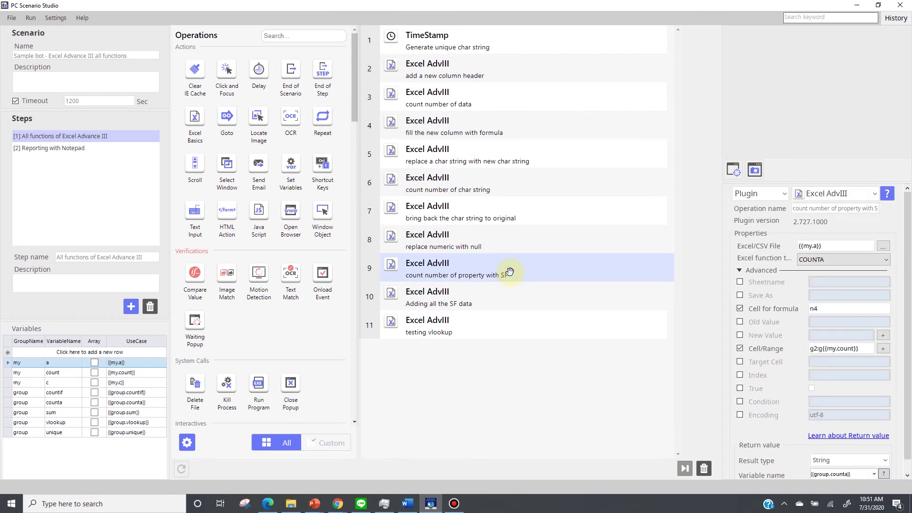
click(851, 260)
click(845, 261)
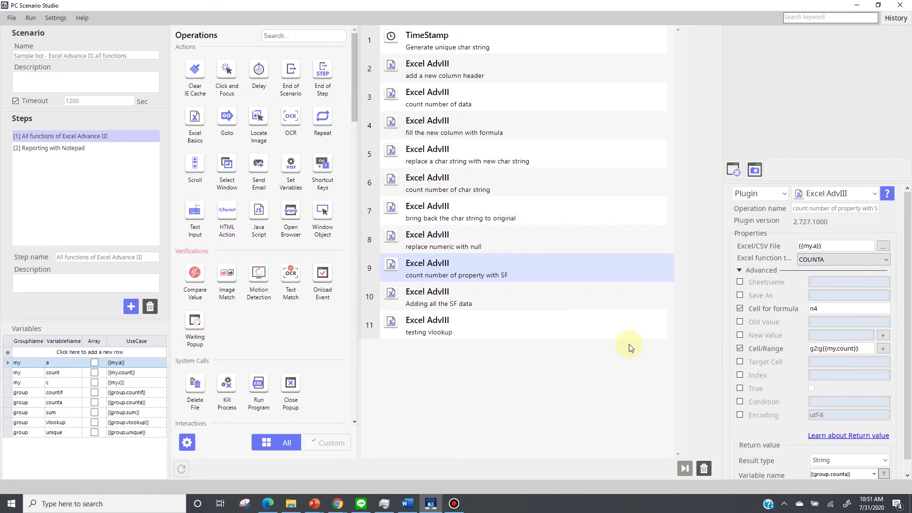
Examine the function of "Adding all the SF data" and the advanced range, target cell and index settings of "testing vlookup".
click(506, 303)
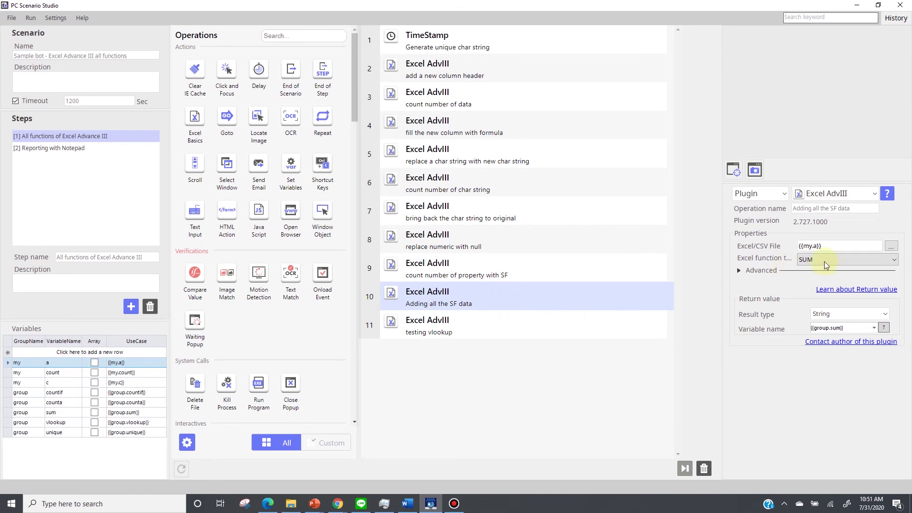
click(479, 325)
click(487, 300)
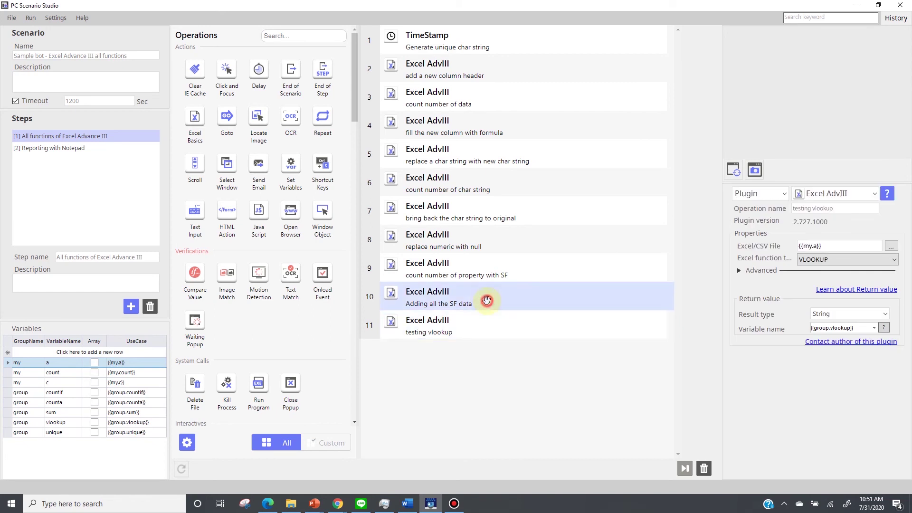
click(524, 321)
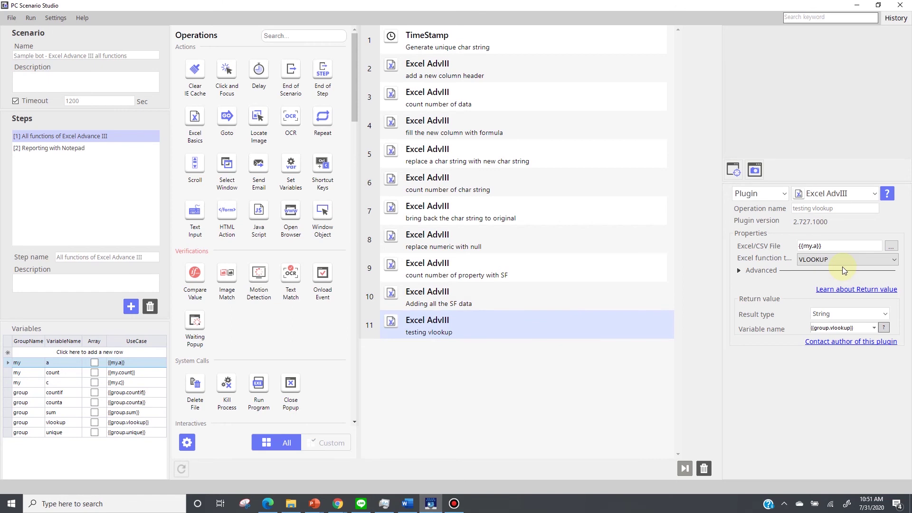
click(738, 271)
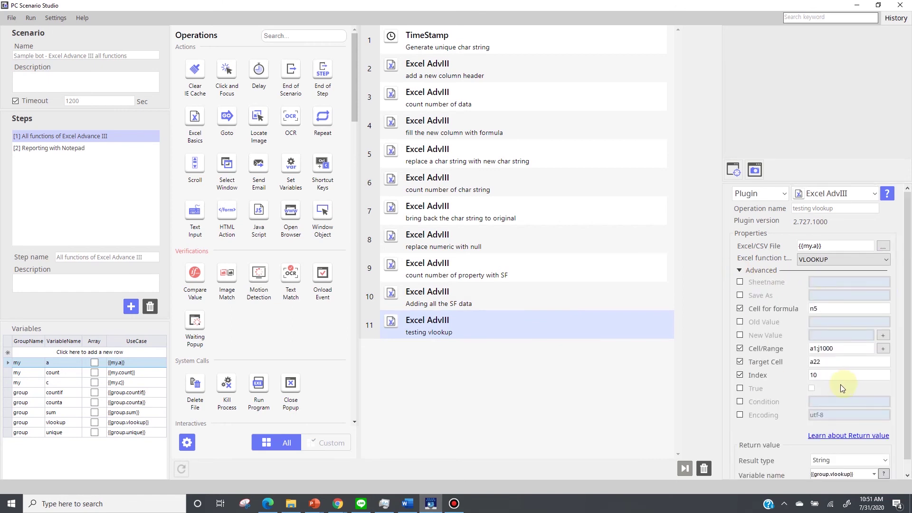
Check the operations of the "Reporting with Notepad" step and test-run the whole scenario.
click(81, 149)
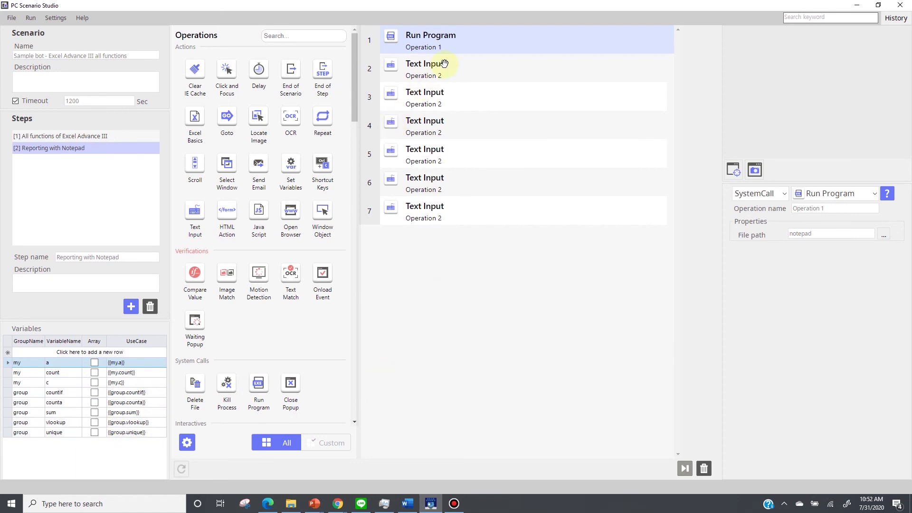
click(58, 135)
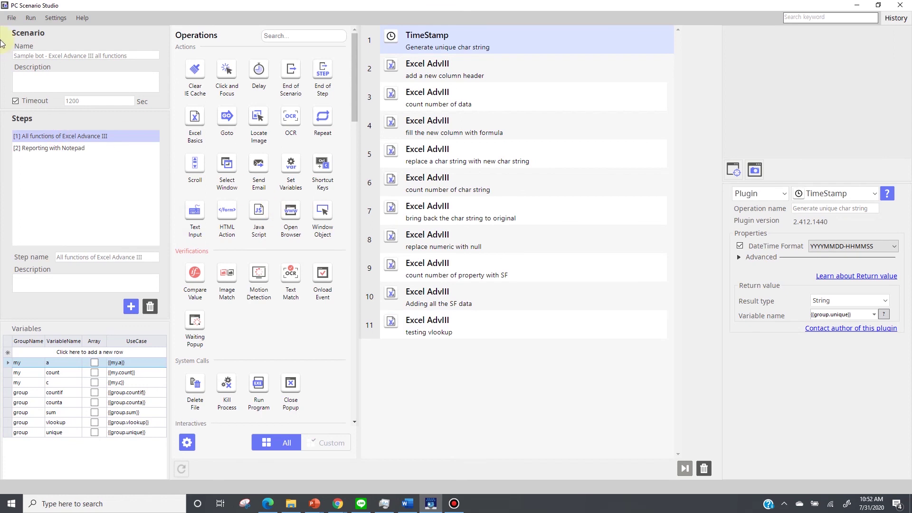
click(30, 18)
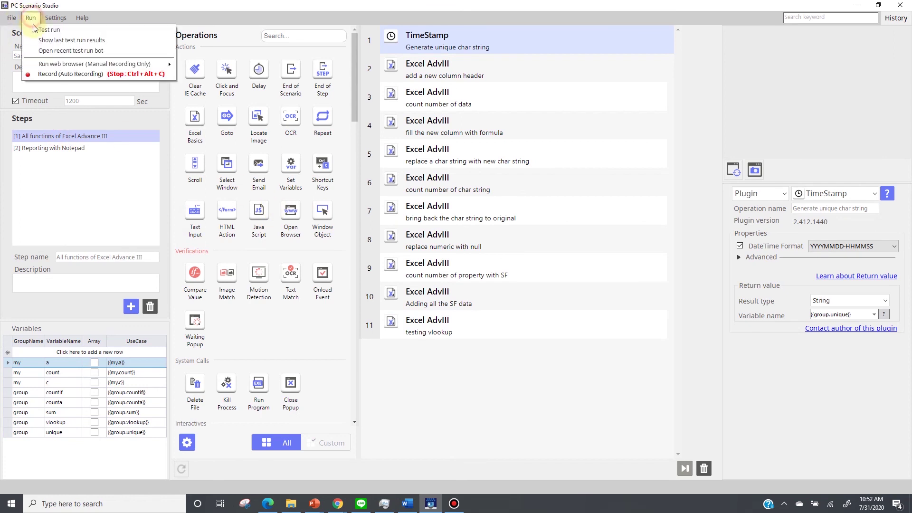
click(35, 30)
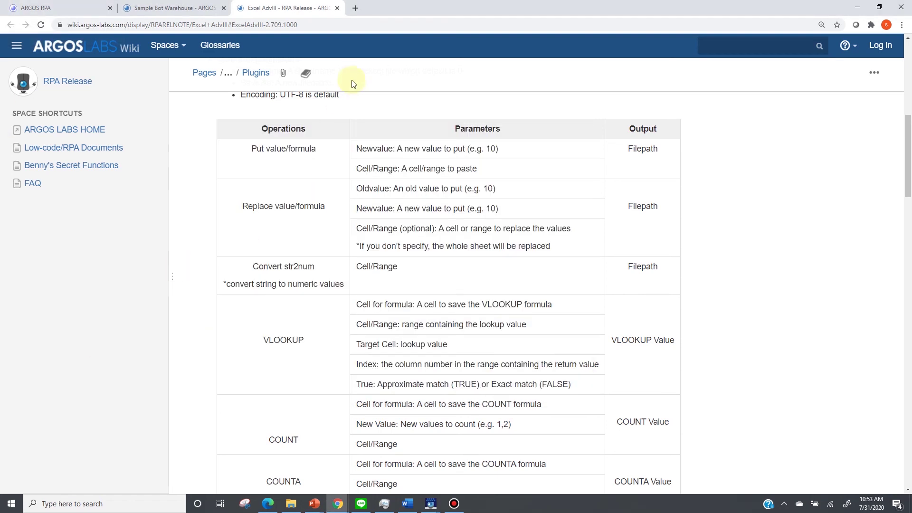
View the Sample Bot Warehouse page and the ARGOS RPA list of own plugins in the browser.
click(199, 5)
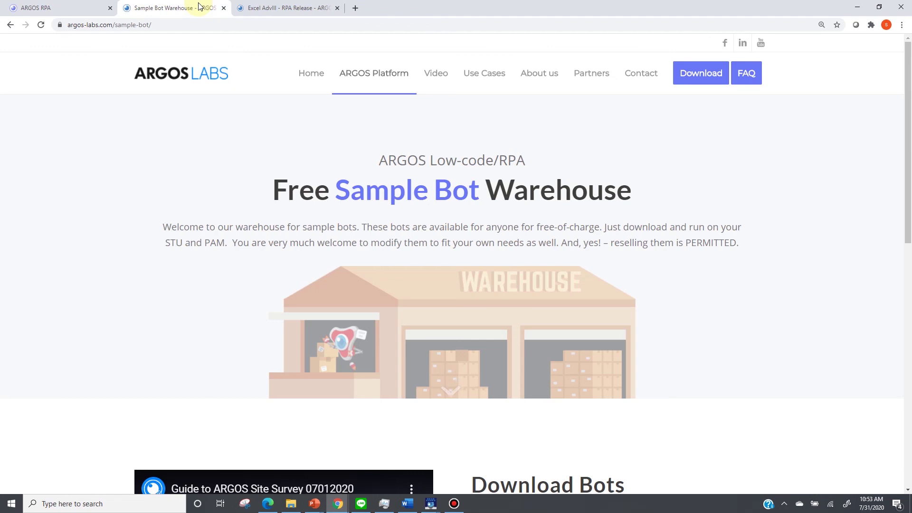
click(83, 9)
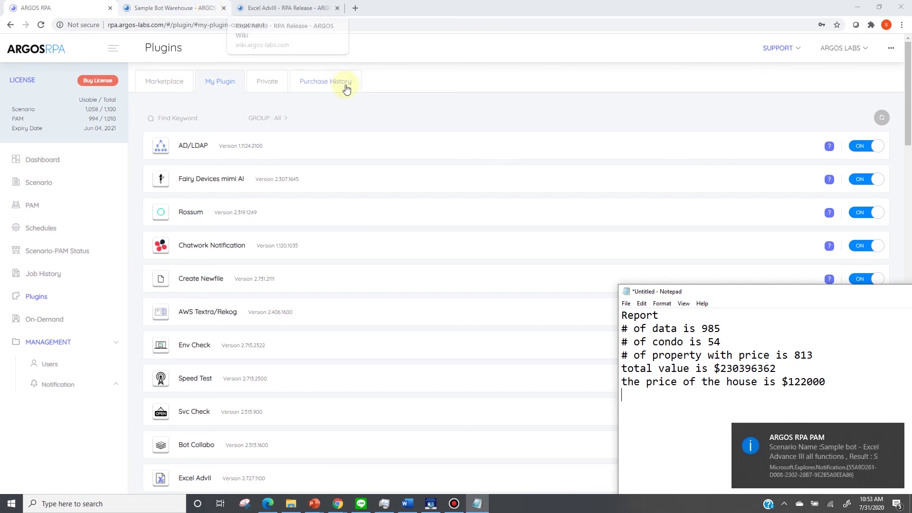
Switch back to PC Scenario Studio and review the operations of "Reporting with Notepad" and "All functions of Excel Advance III".
click(433, 507)
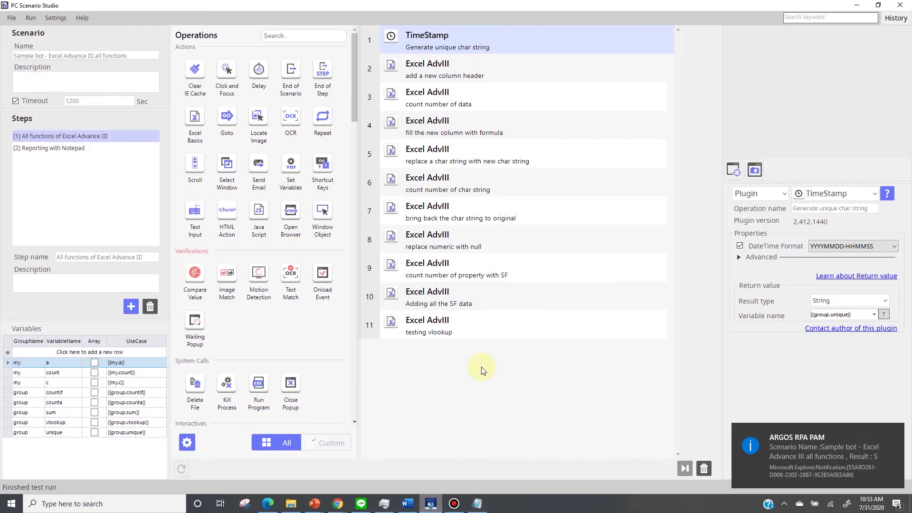
click(84, 149)
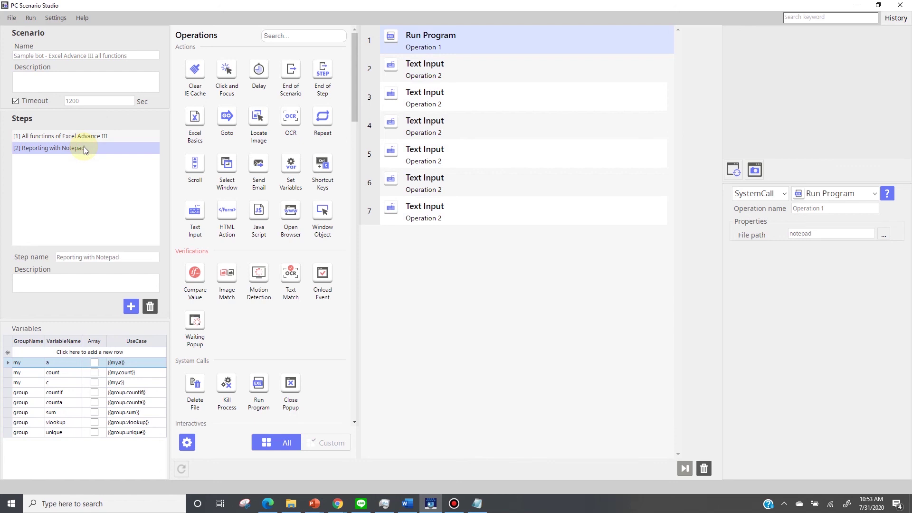
click(98, 136)
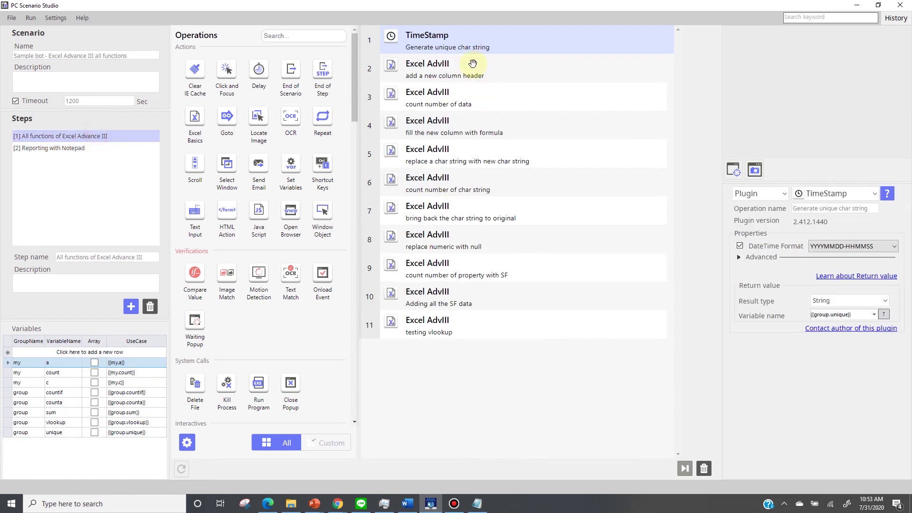